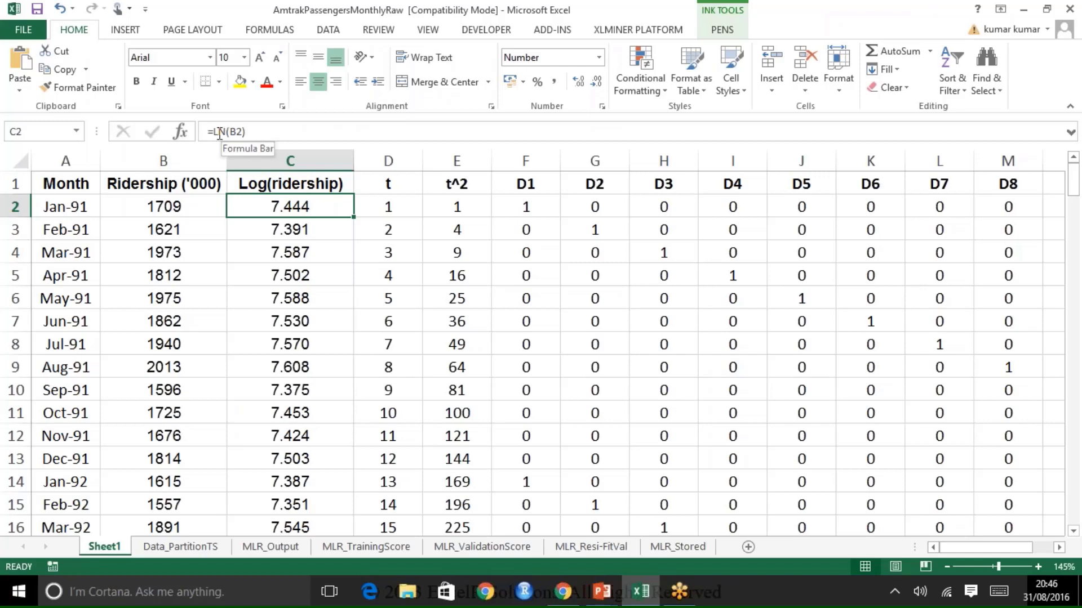
# Step: Examine the Log(ridership), t and t^2 columns on Sheet1, checking their formulas and how far the rows extend
pyautogui.click(723, 140)
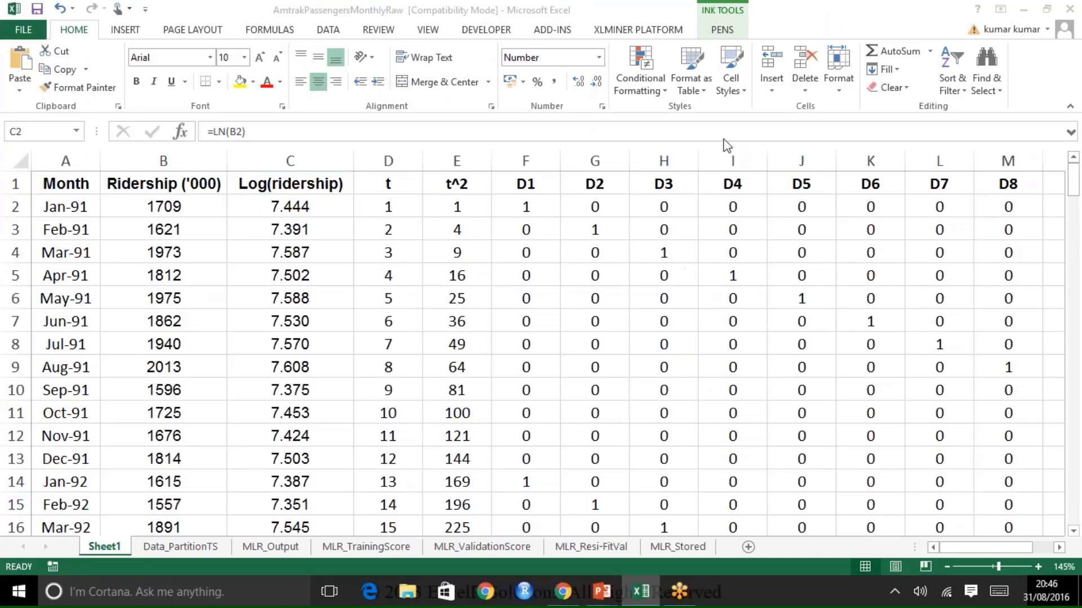
pyautogui.click(313, 213)
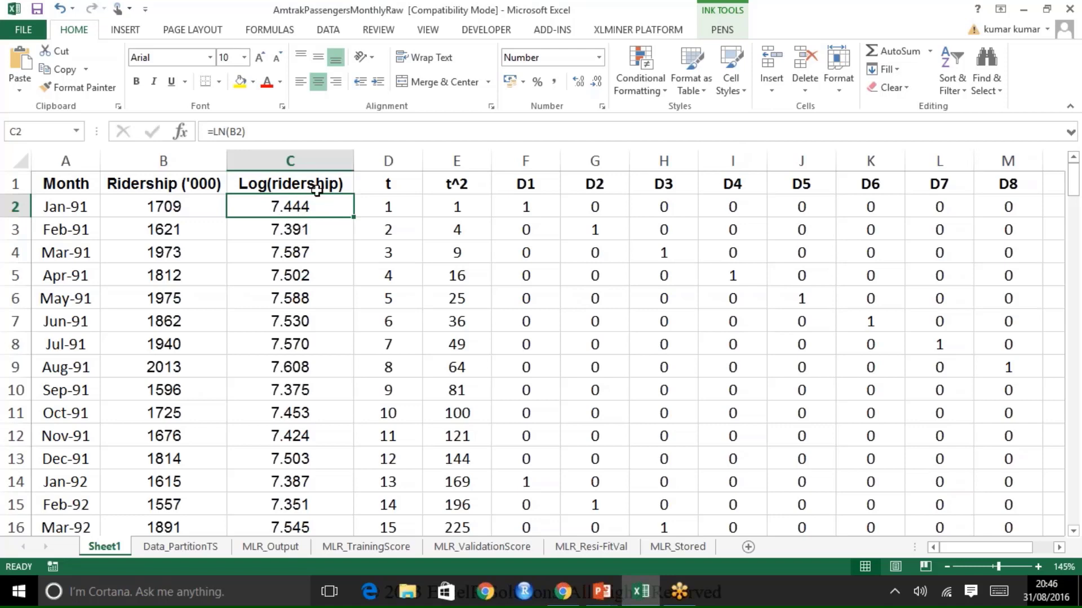
pyautogui.click(406, 183)
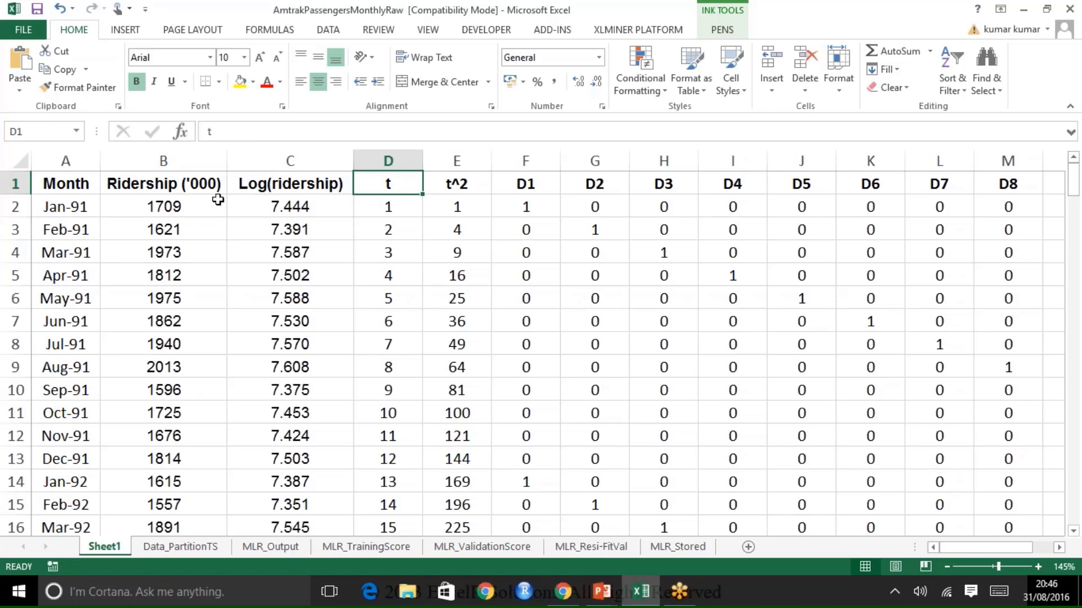
pyautogui.click(389, 206)
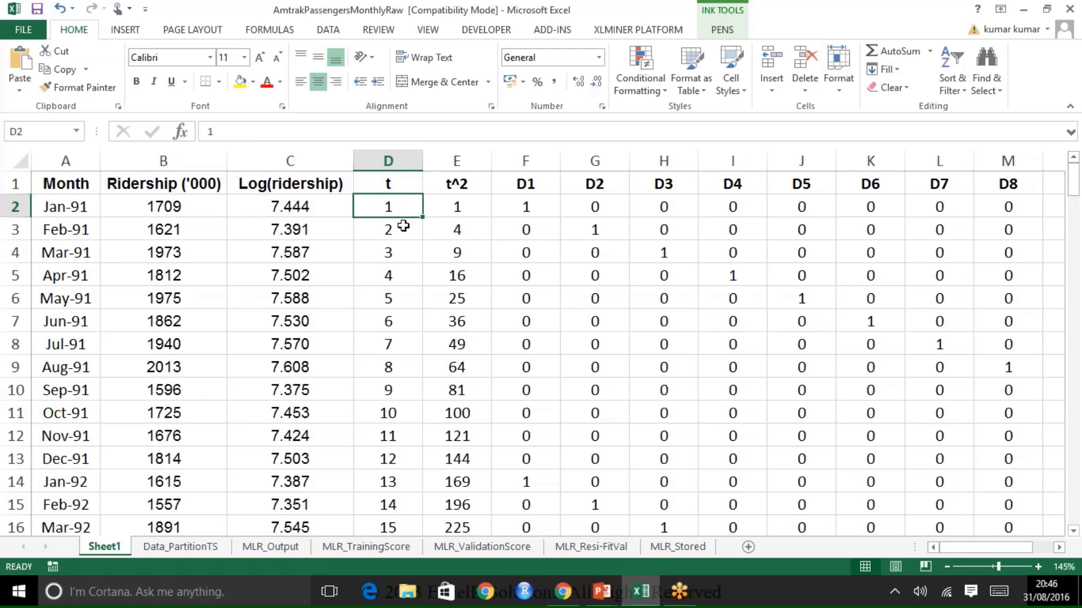
pyautogui.click(406, 229)
pyautogui.click(405, 253)
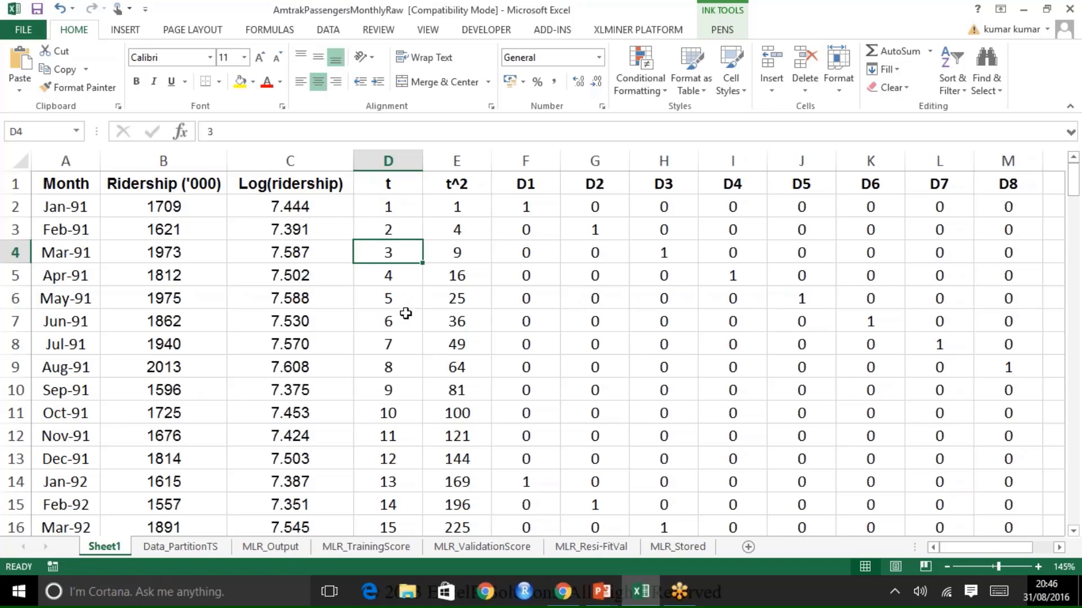
pyautogui.click(397, 390)
pyautogui.click(405, 206)
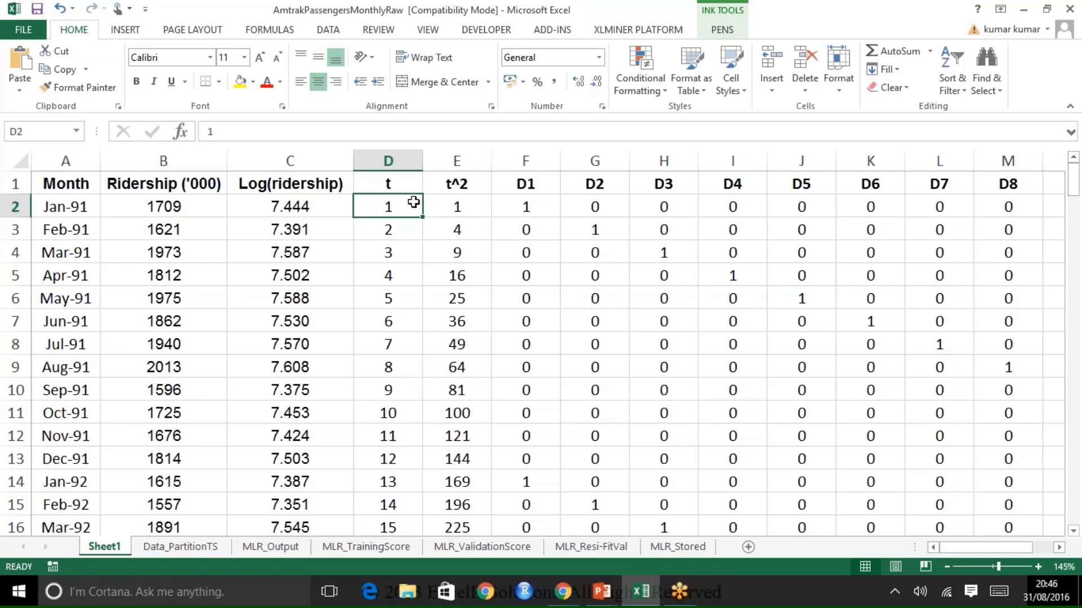
pyautogui.hotkey('ctrl', 'shift', 'Down')
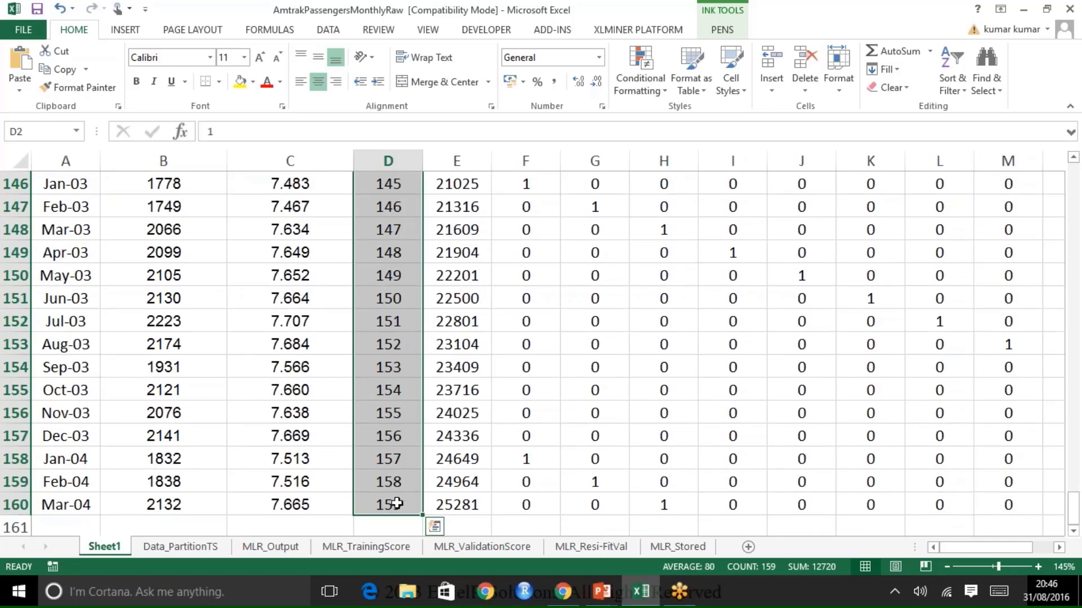
pyautogui.click(459, 498)
pyautogui.hotkey('ctrl', 'shift', 'Up')
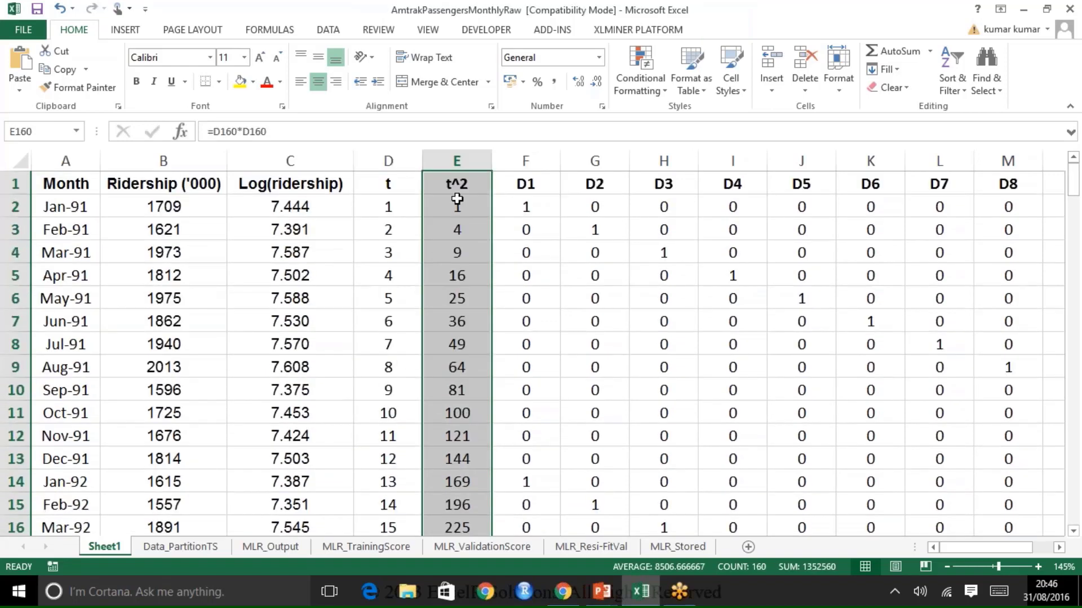
pyautogui.click(457, 201)
pyautogui.click(475, 183)
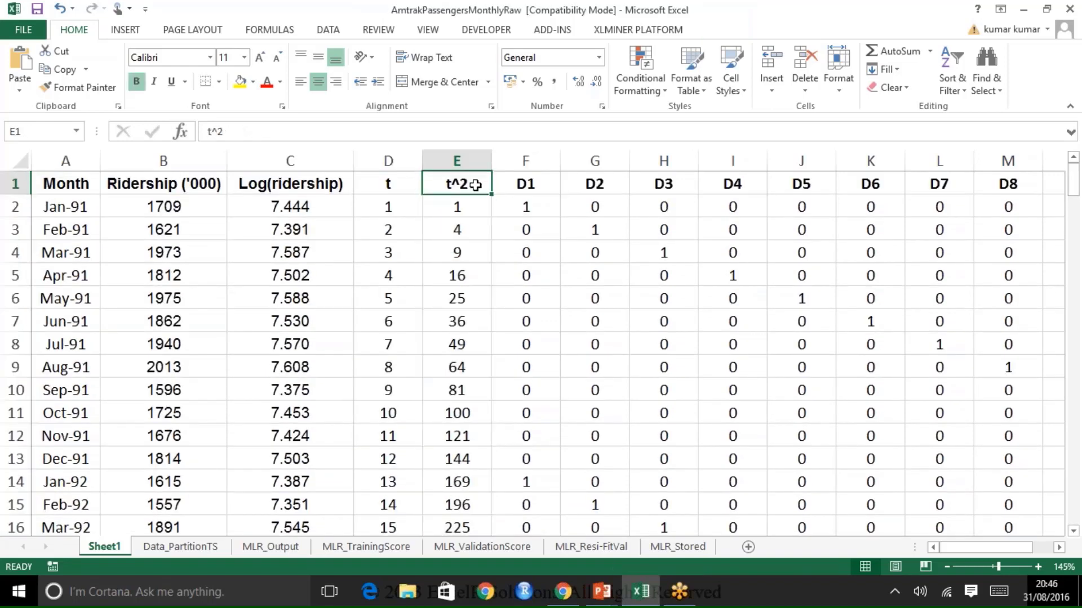
pyautogui.click(471, 209)
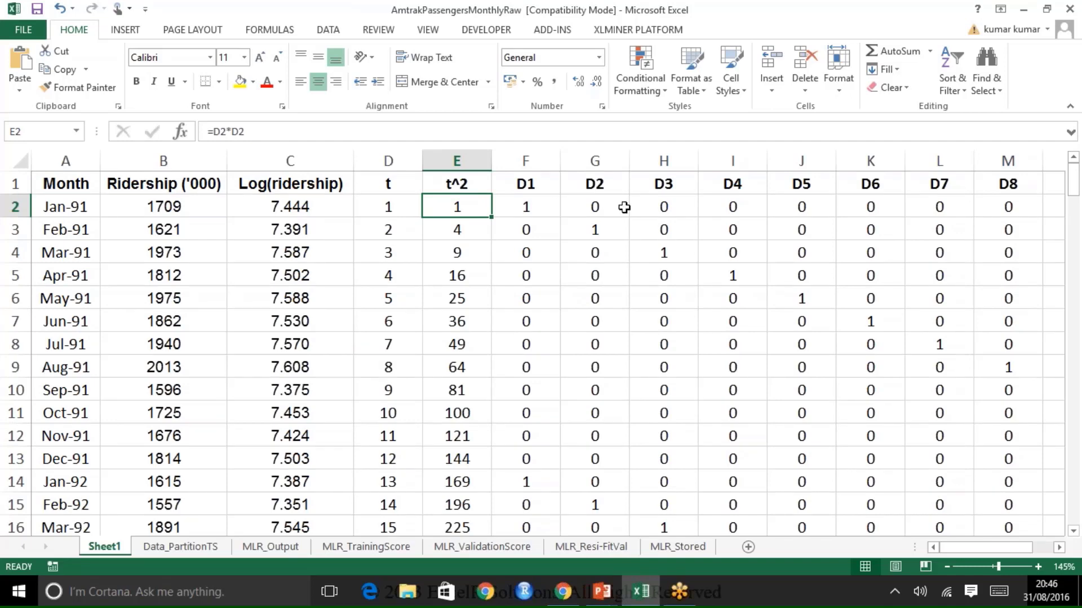
# Step: Examine the D1 to D12 dummy columns, matching each month's row to the column that holds its 1
pyautogui.click(542, 182)
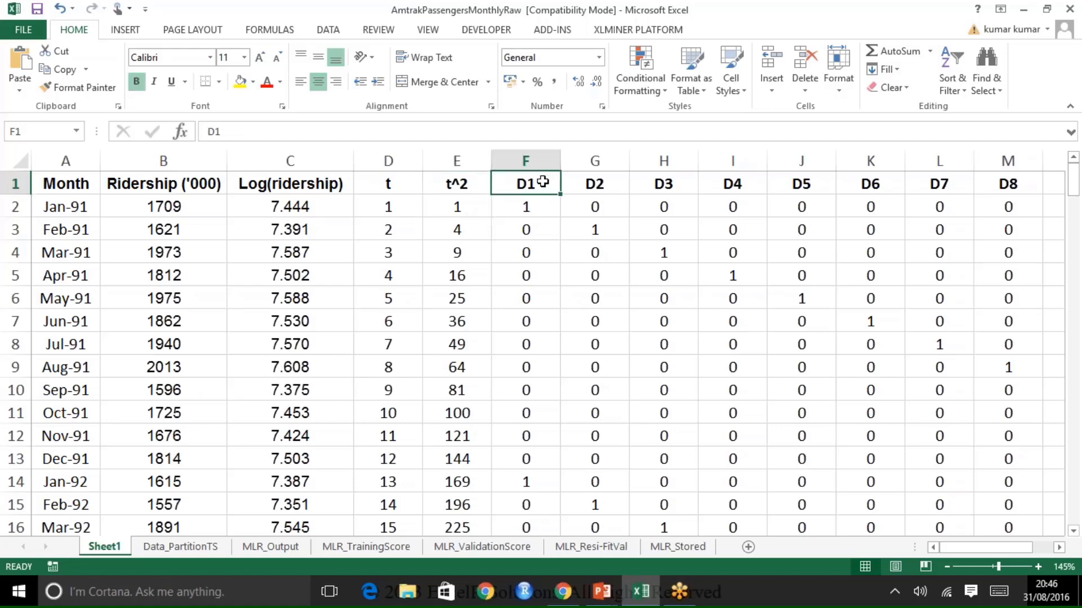
pyautogui.hotkey('ctrl', 'Right')
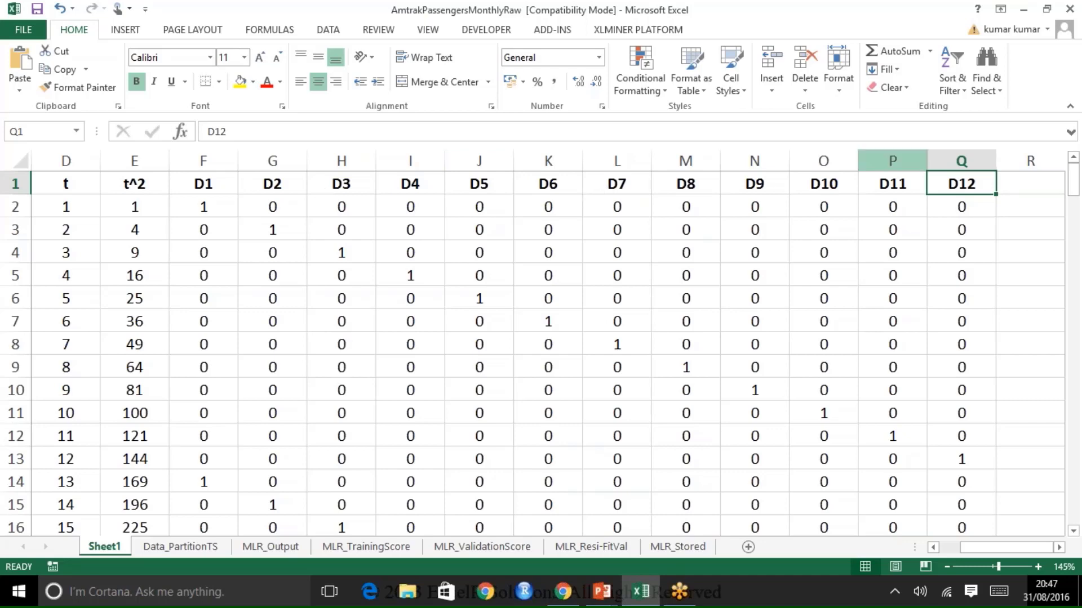
pyautogui.hotkey('ctrl', 'Home')
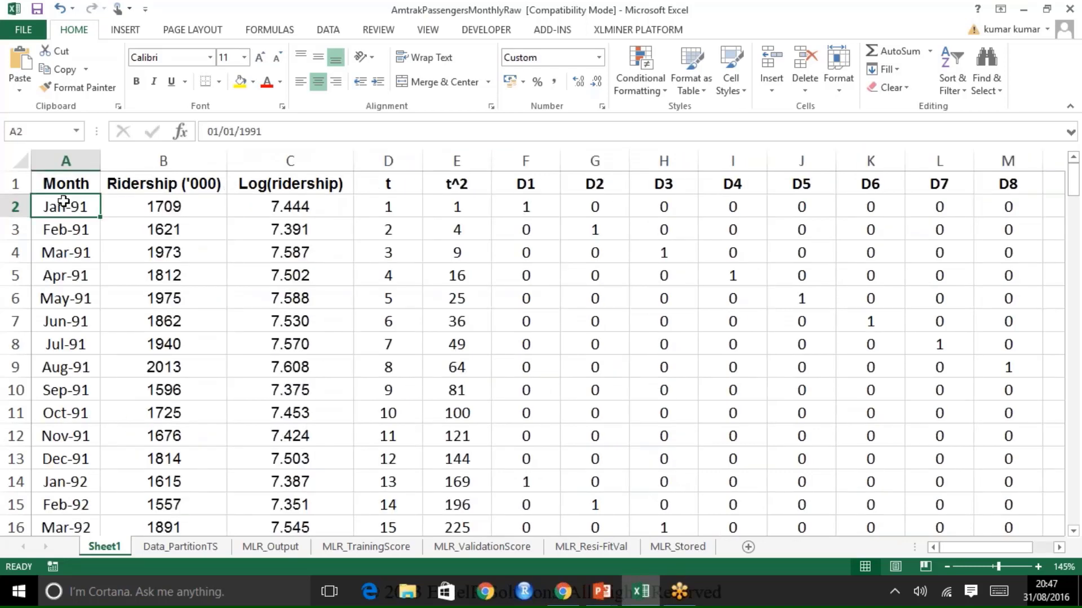
pyautogui.click(534, 211)
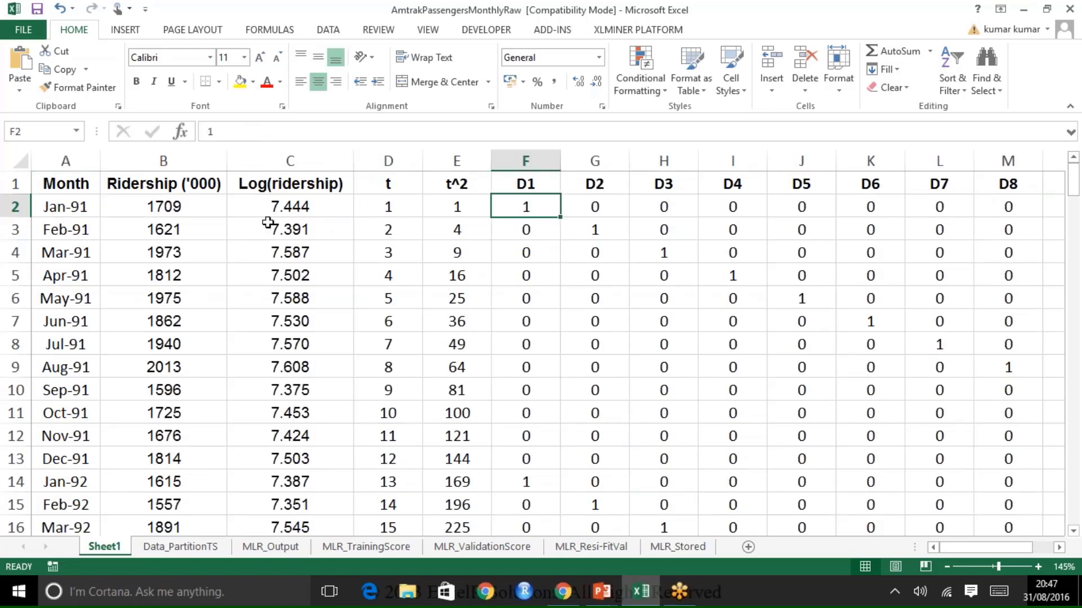
pyautogui.click(80, 222)
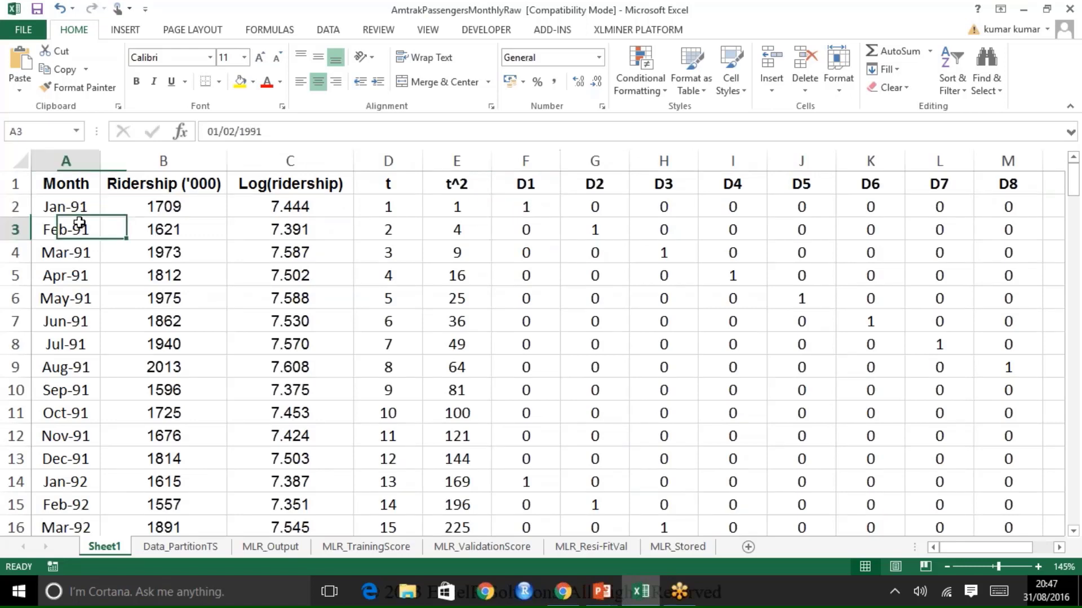
pyautogui.click(607, 231)
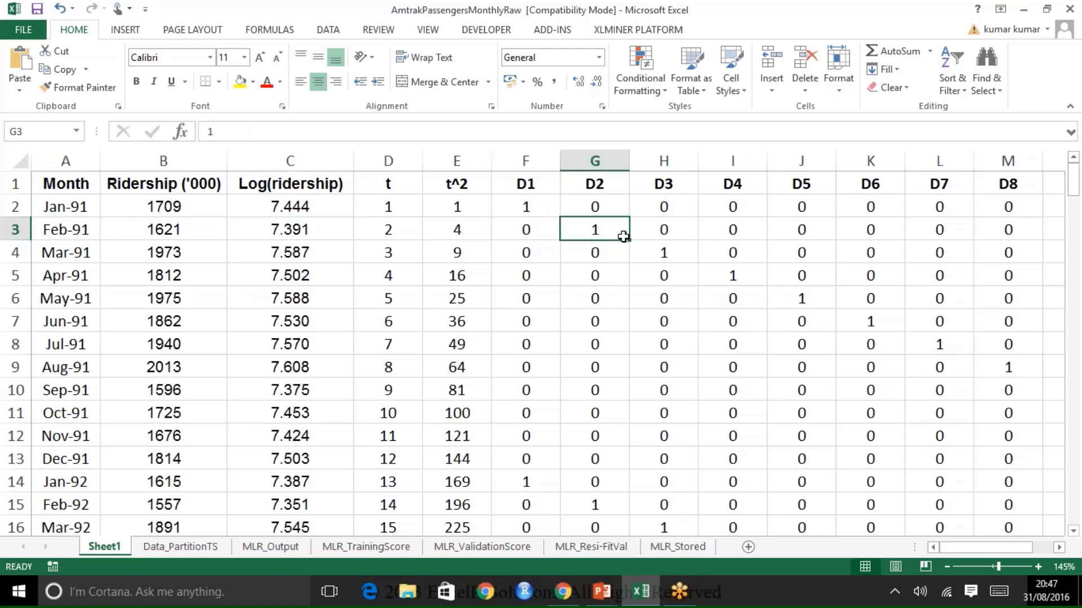
pyautogui.click(662, 254)
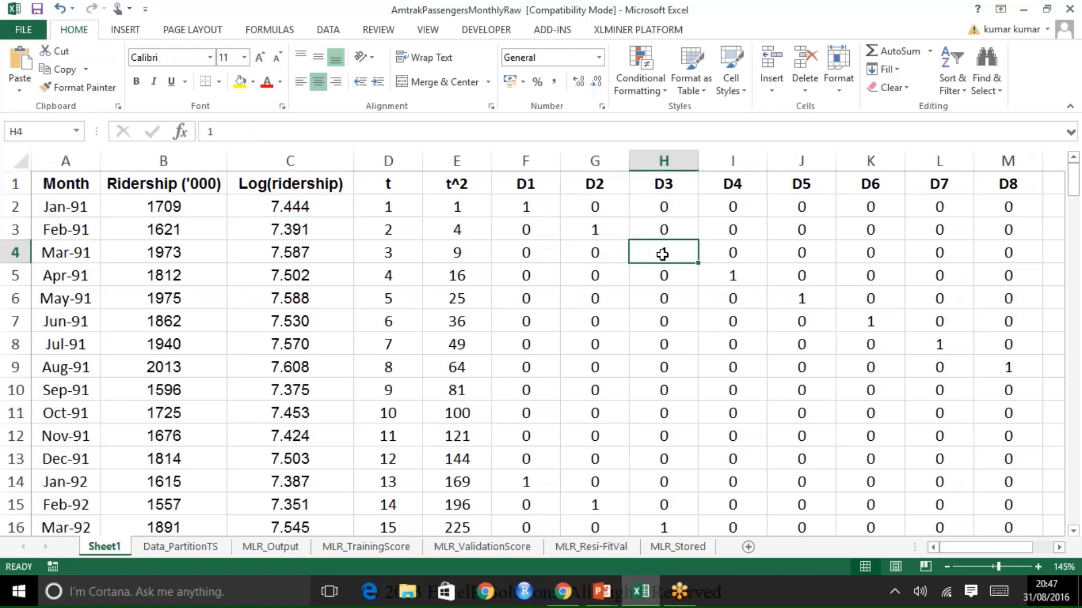
pyautogui.click(721, 274)
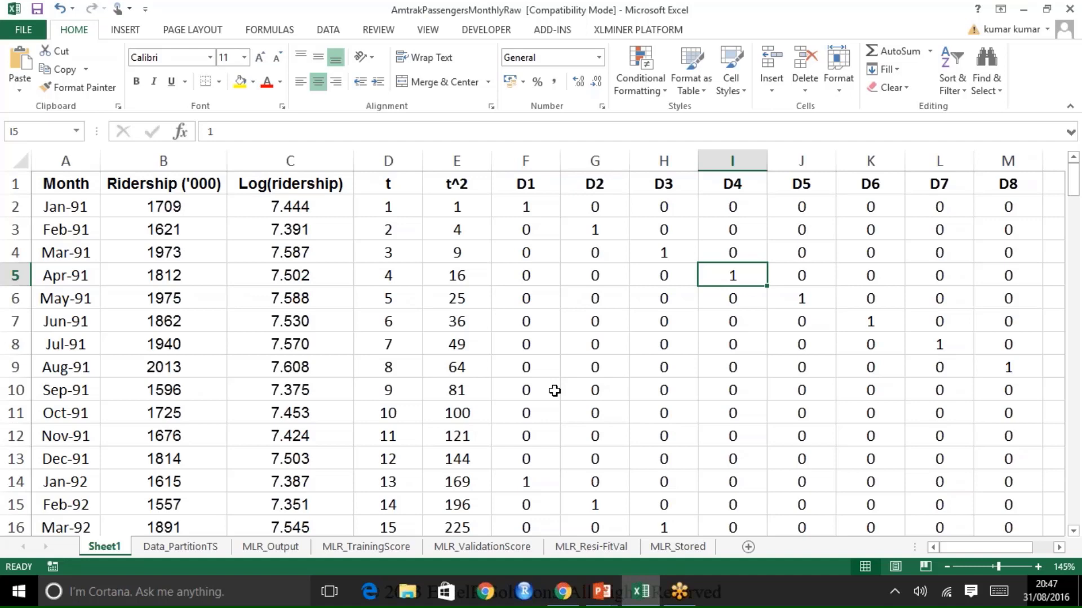
# Step: Start an XLMiner time series partition of Sheet1 with the data range $A$1:$B$160
pyautogui.click(631, 33)
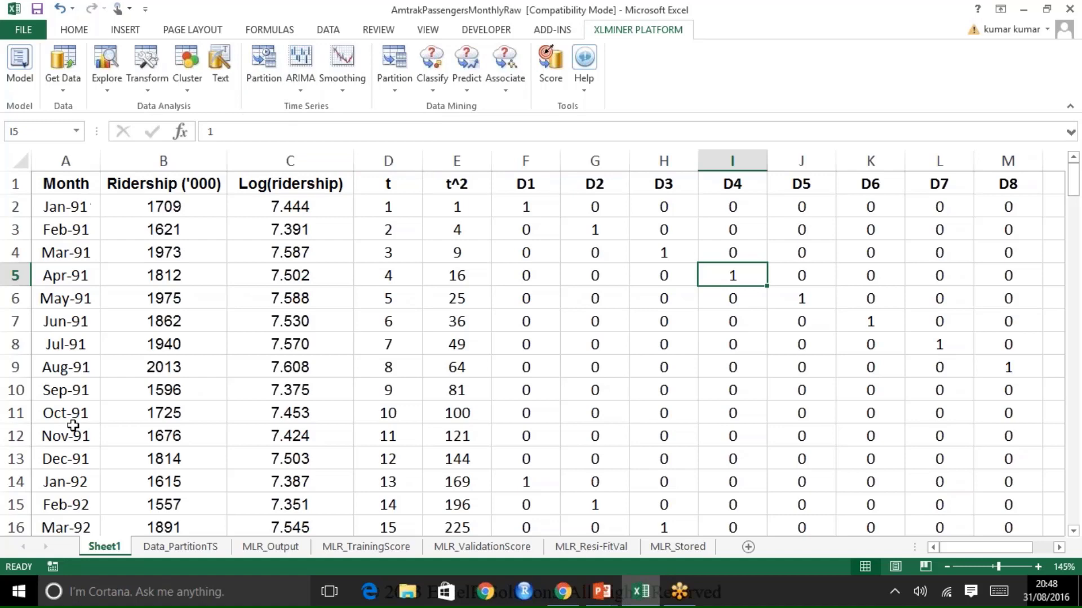
pyautogui.click(265, 64)
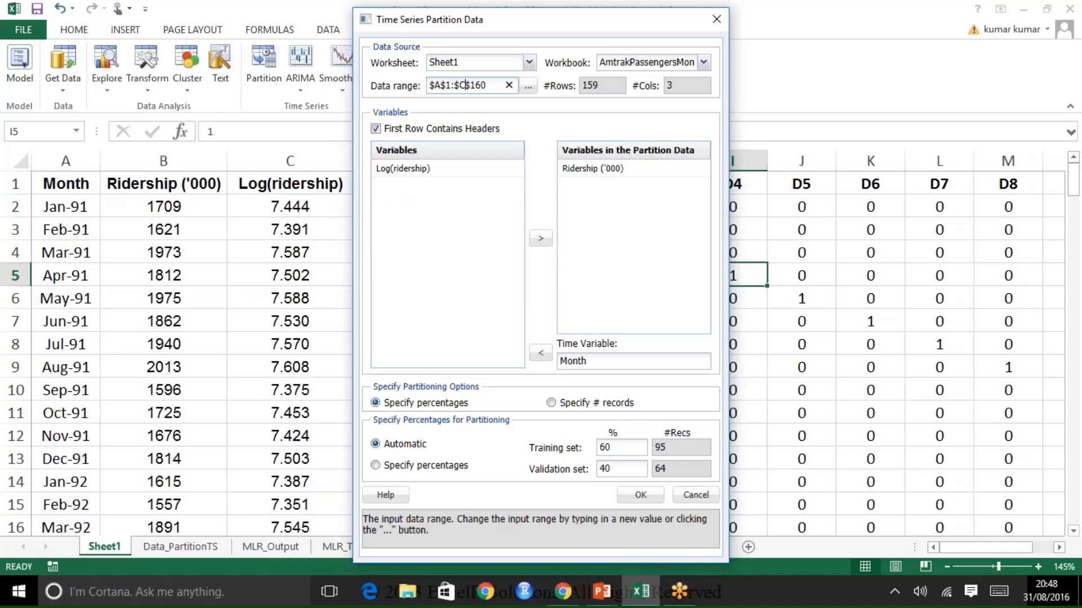
pyautogui.click(527, 87)
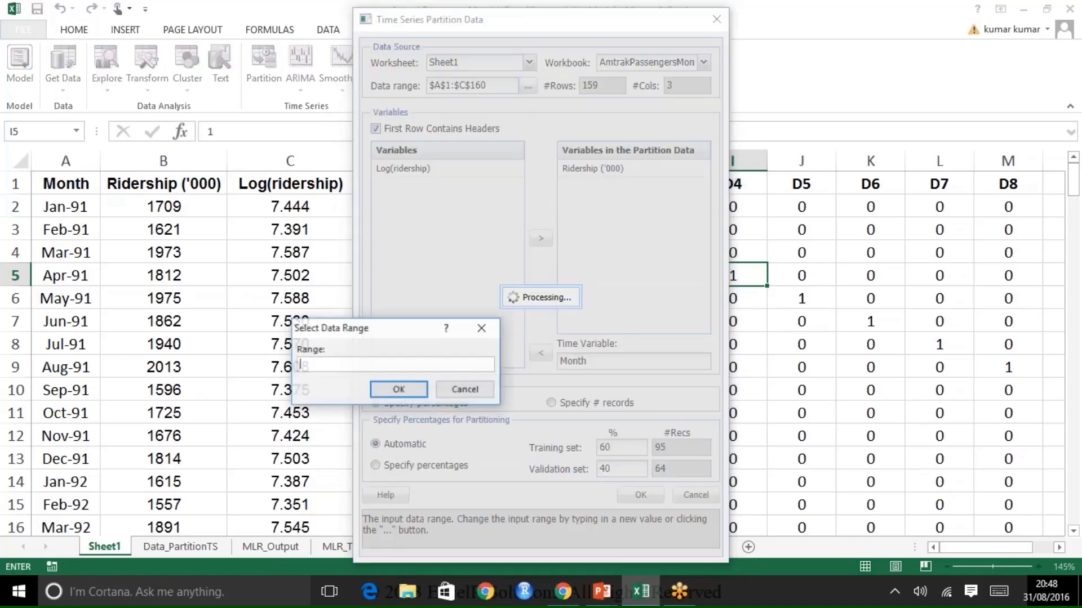
pyautogui.moveTo(52, 181); pyautogui.dragTo(145, 185)
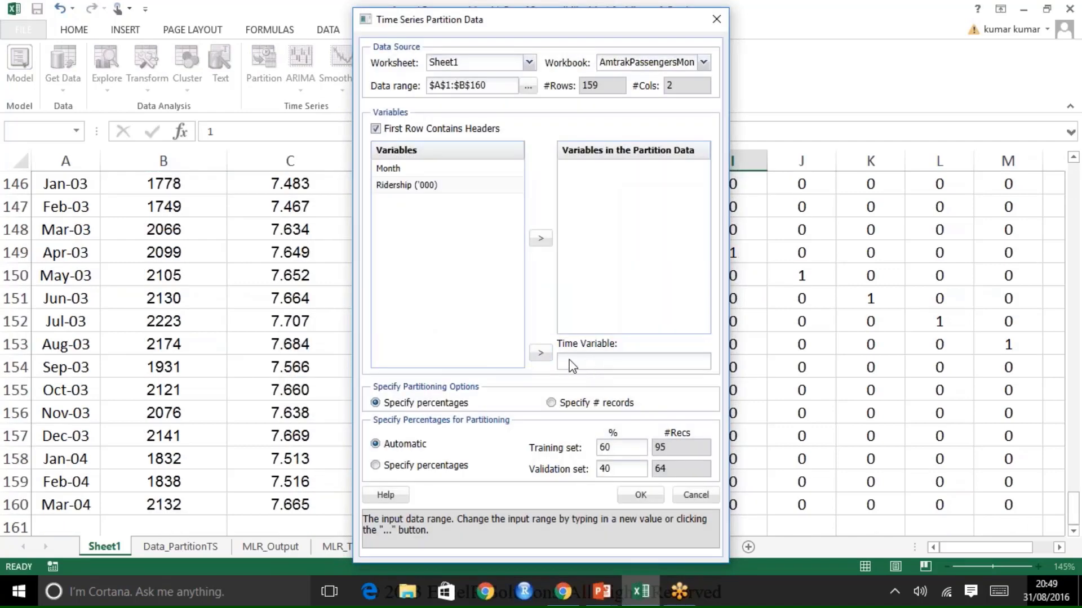
# Step: Assign Month as the time variable and include Ridership ('000) in the partition data
pyautogui.click(568, 361)
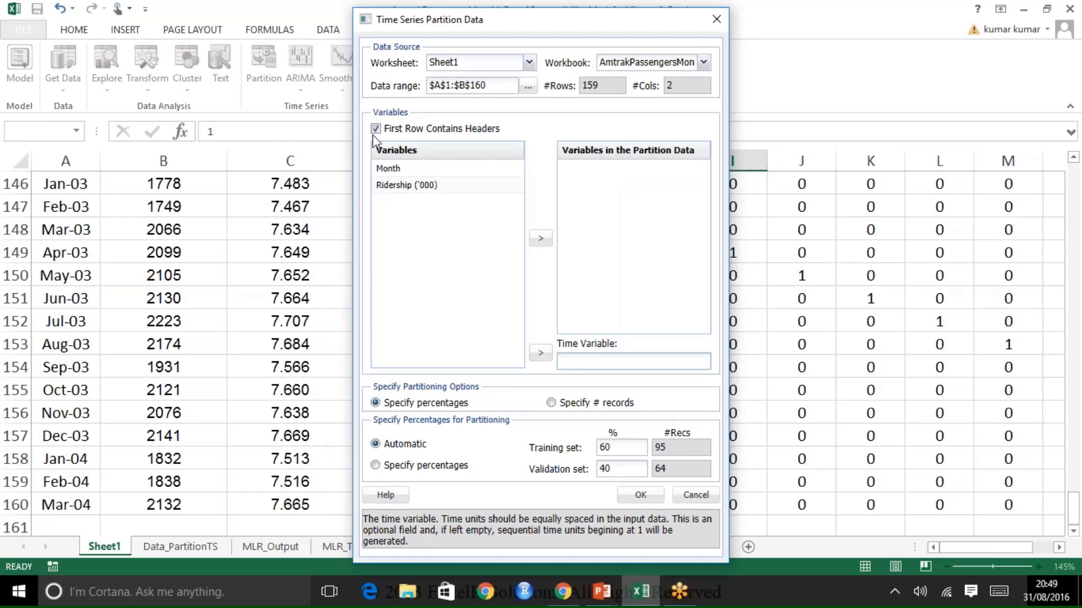
pyautogui.click(391, 168)
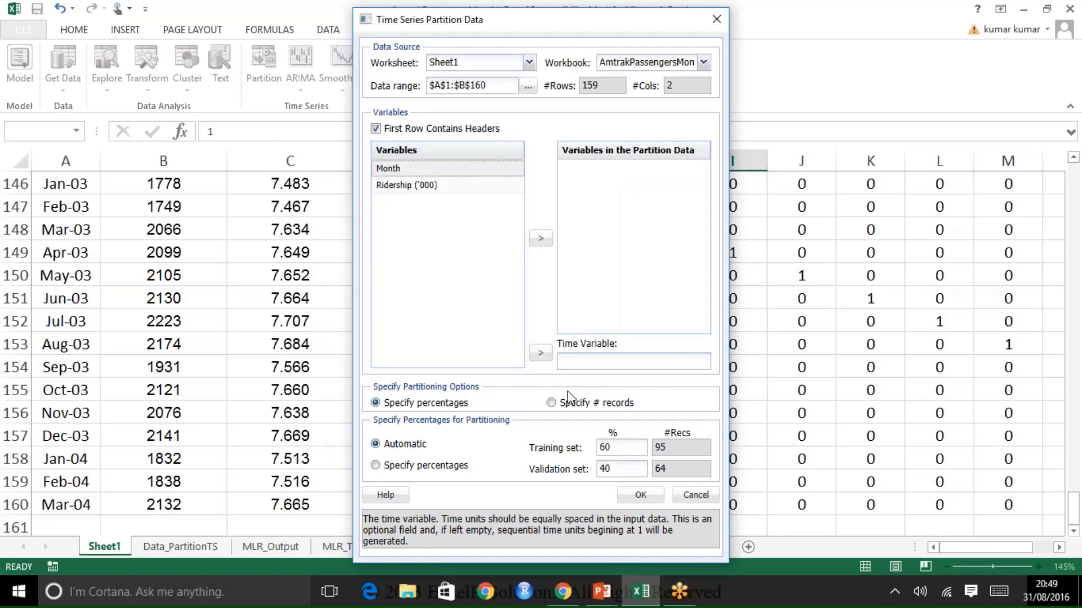
pyautogui.click(540, 354)
pyautogui.click(450, 172)
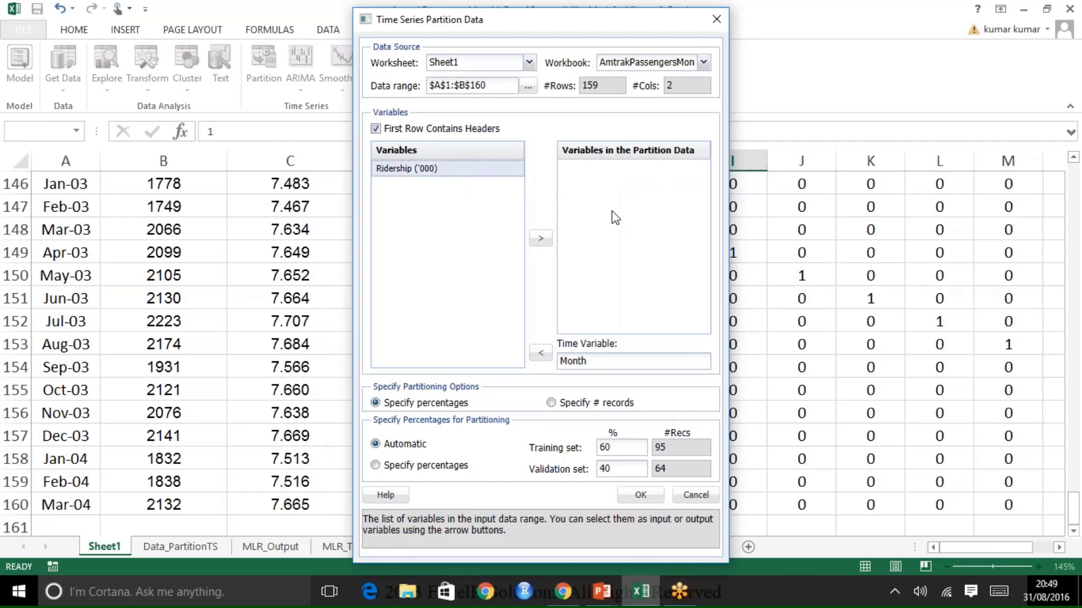
pyautogui.click(542, 239)
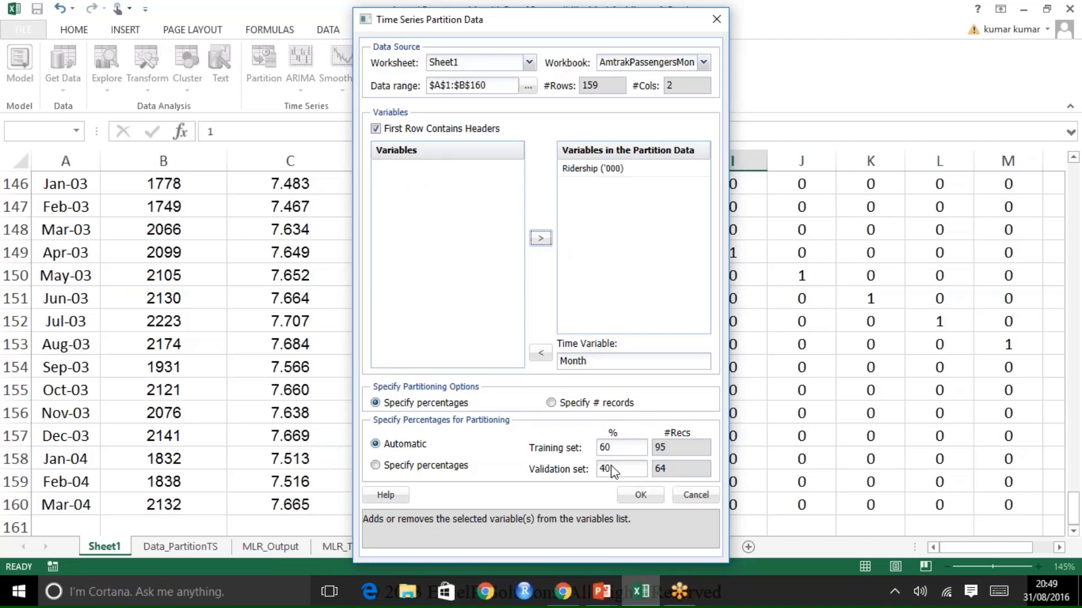
# Step: Partition by number of records with a training set of 147, and generate the partition sheet
pyautogui.click(551, 404)
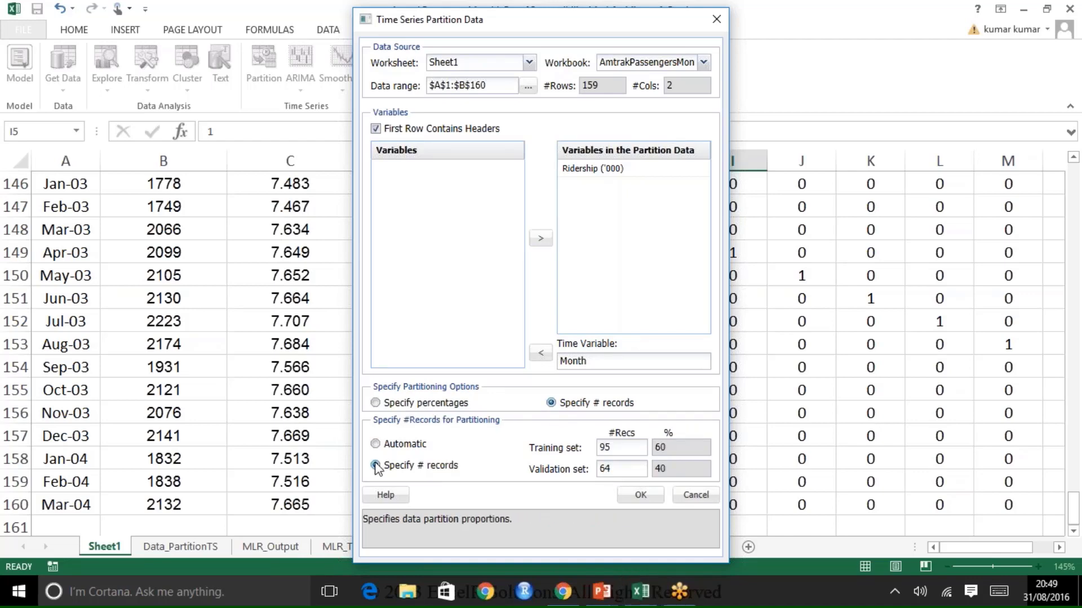
pyautogui.doubleClick(630, 449)
pyautogui.press('BackSpace')
pyautogui.write('1')
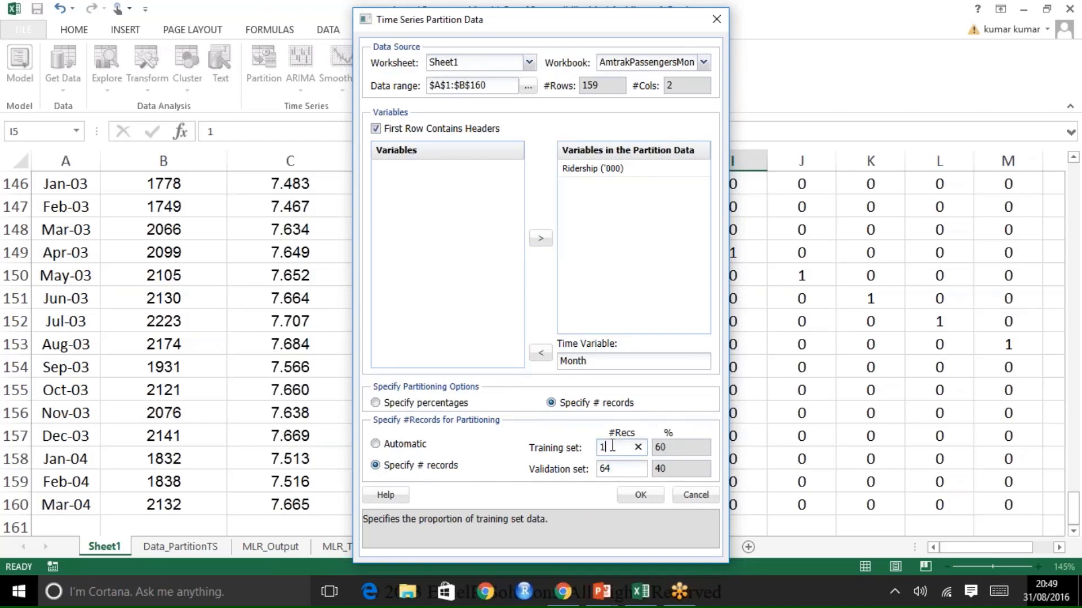
pyautogui.write('47')
pyautogui.click(566, 479)
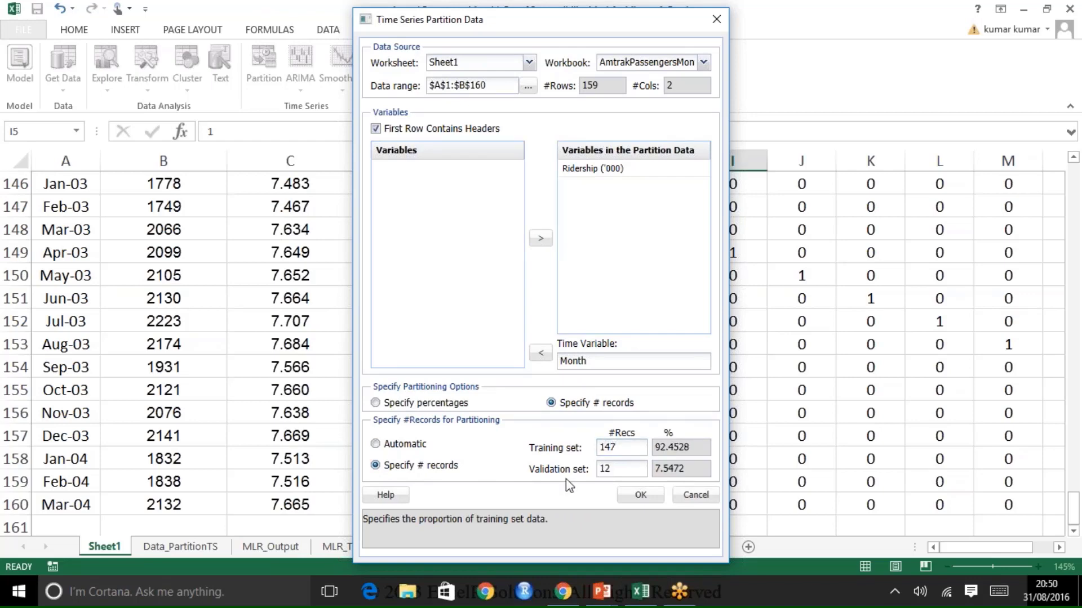
pyautogui.click(637, 496)
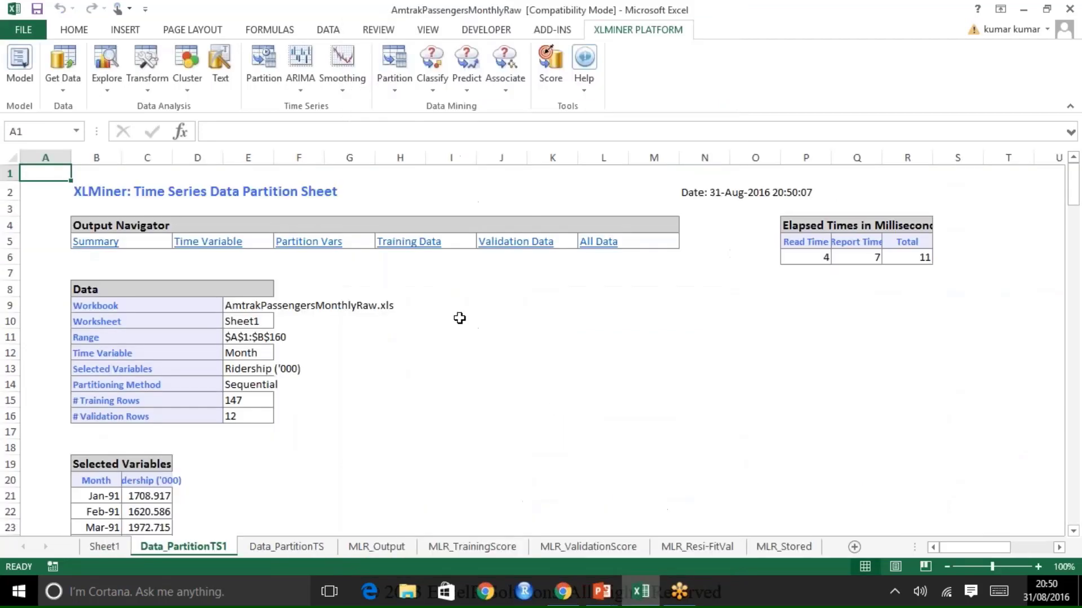
# Step: Review the training data and validation data ranges on the new time series partition sheet
pyautogui.click(405, 247)
pyautogui.click(409, 242)
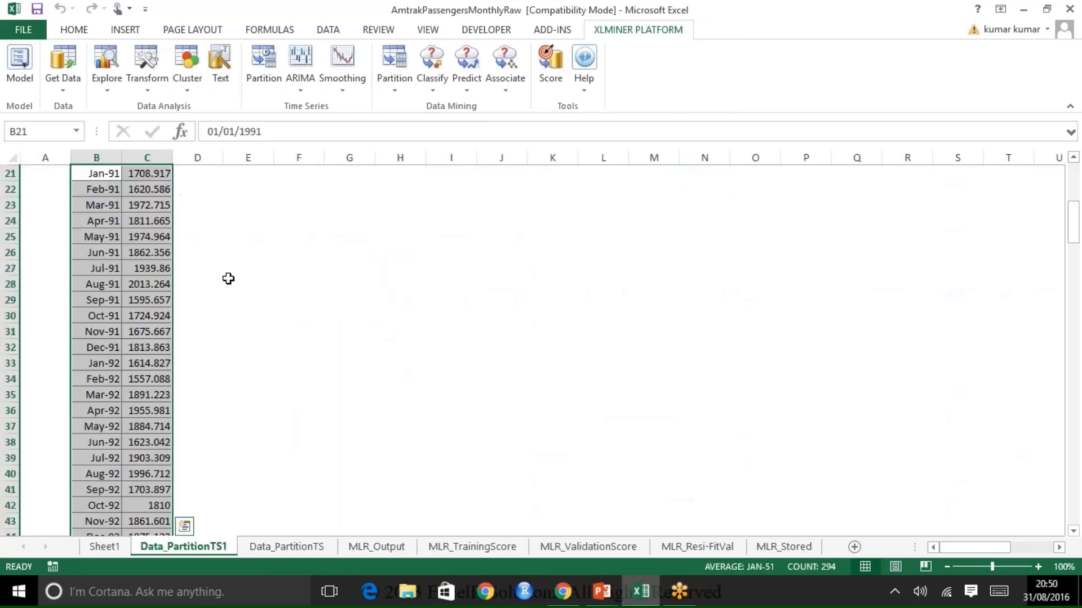
pyautogui.scroll(-20, 302, 372)
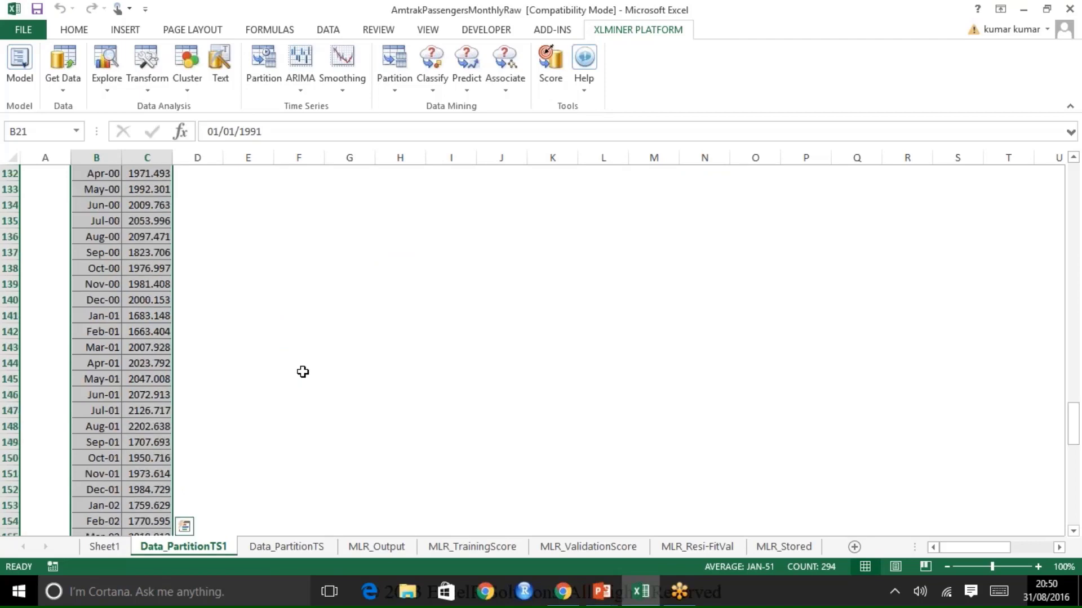
pyautogui.scroll(-6, 302, 372)
pyautogui.scroll(3, 302, 371)
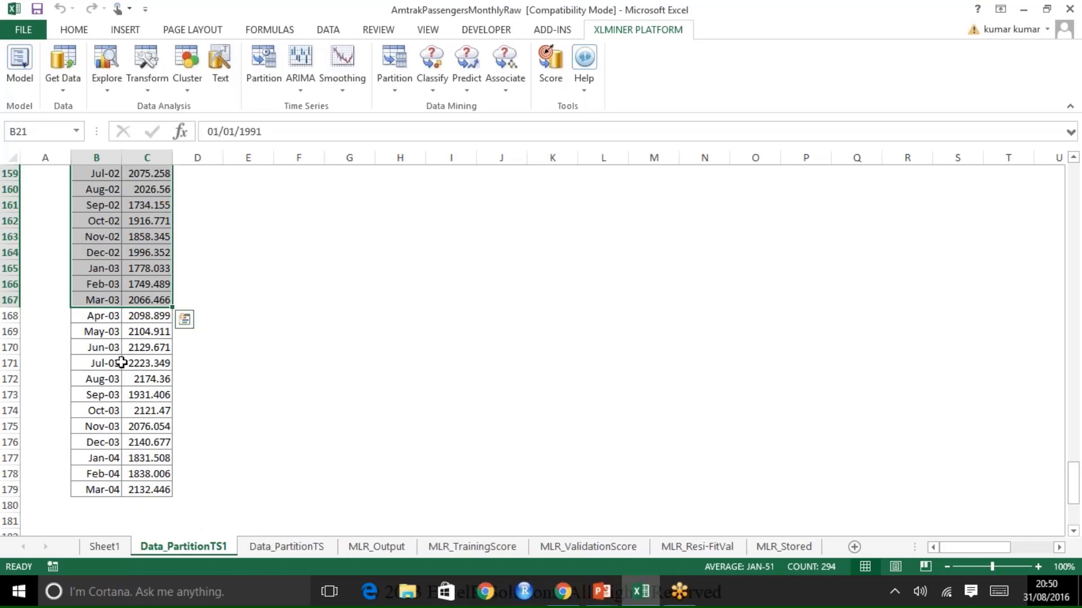
pyautogui.scroll(20, 549, 330)
pyautogui.scroll(14, 549, 330)
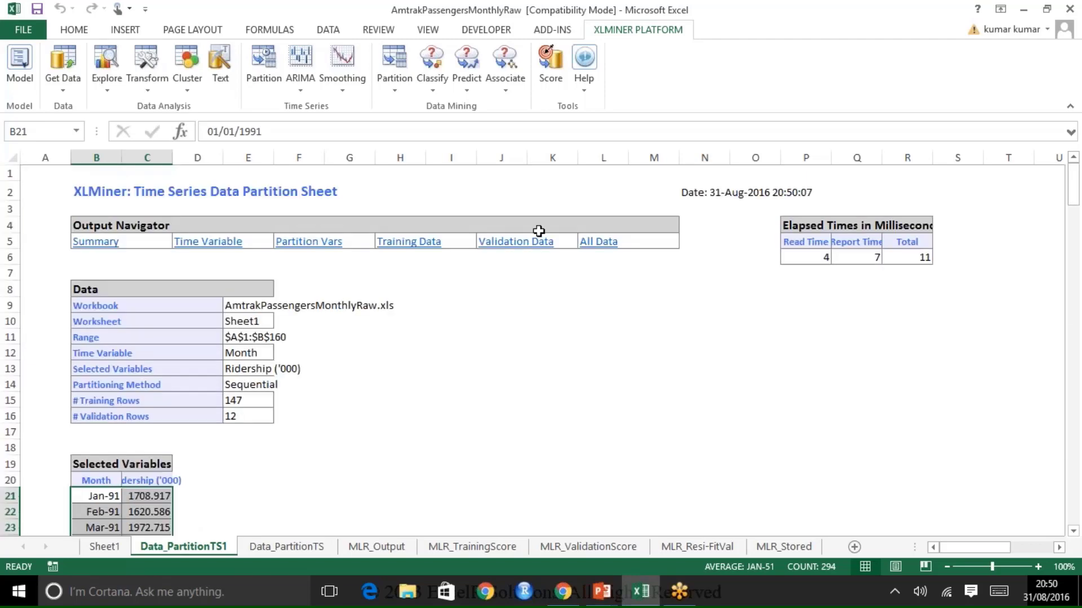
pyautogui.click(537, 240)
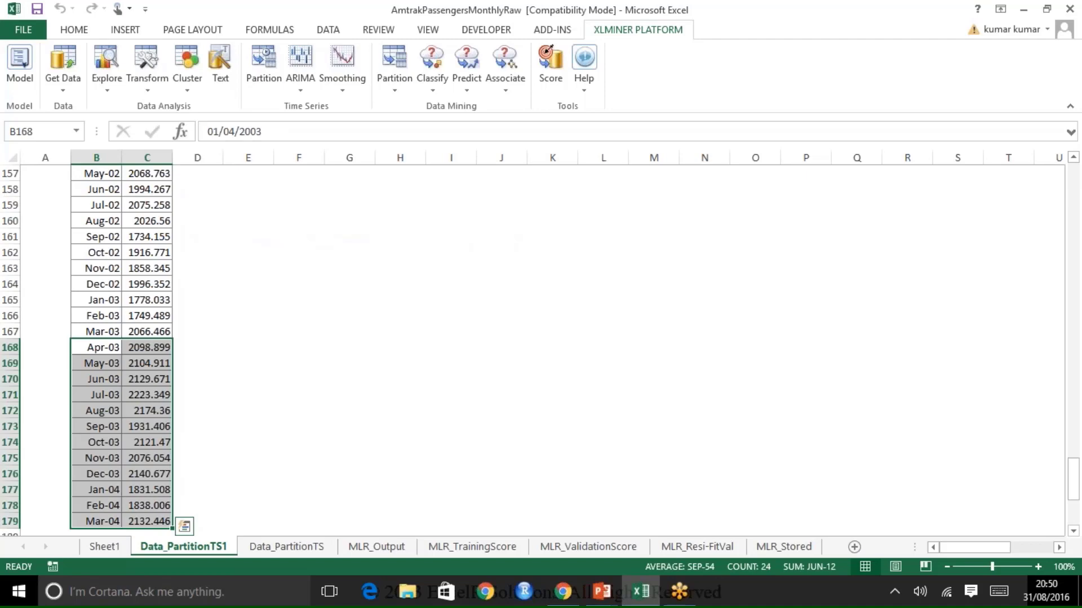
pyautogui.scroll(20, 517, 280)
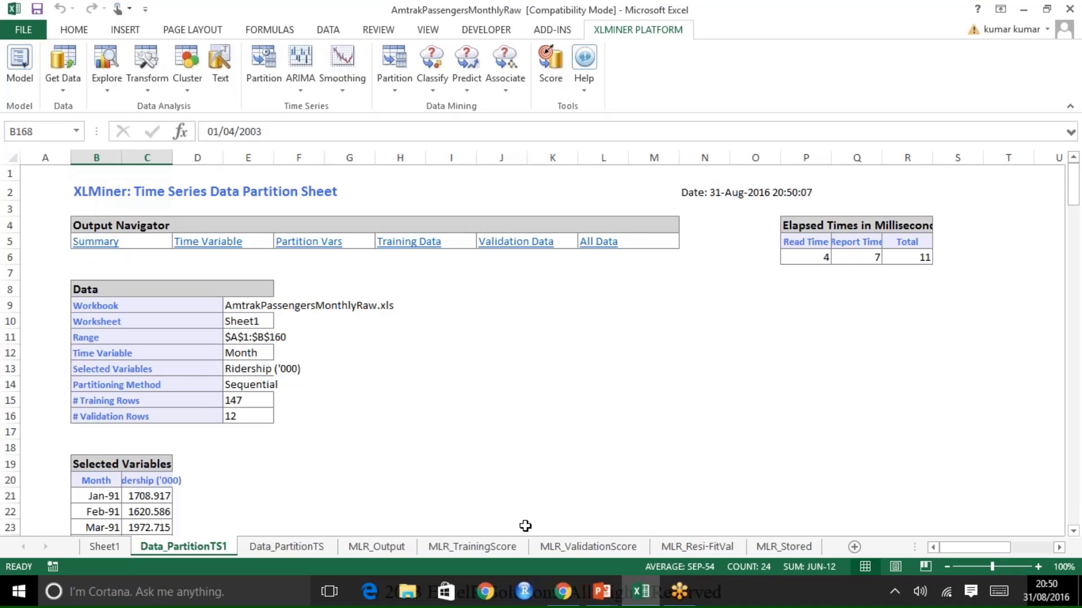
# Step: Switch to the PowerPoint slide show and show the NAÏVE Forecasts slide
pyautogui.moveTo(645, 546)
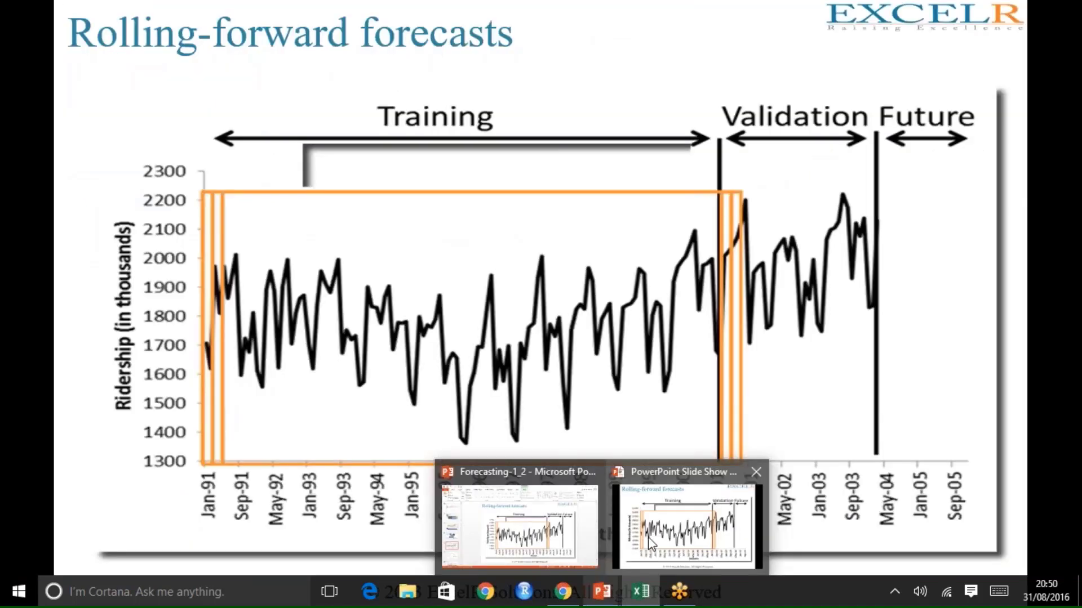
pyautogui.click(611, 239)
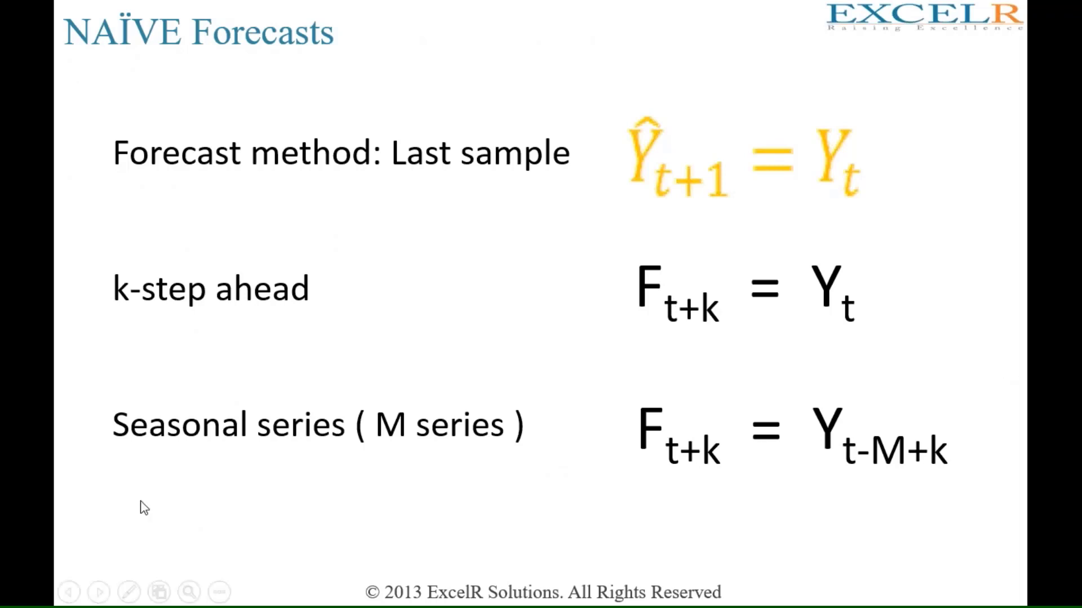
pyautogui.click(158, 508)
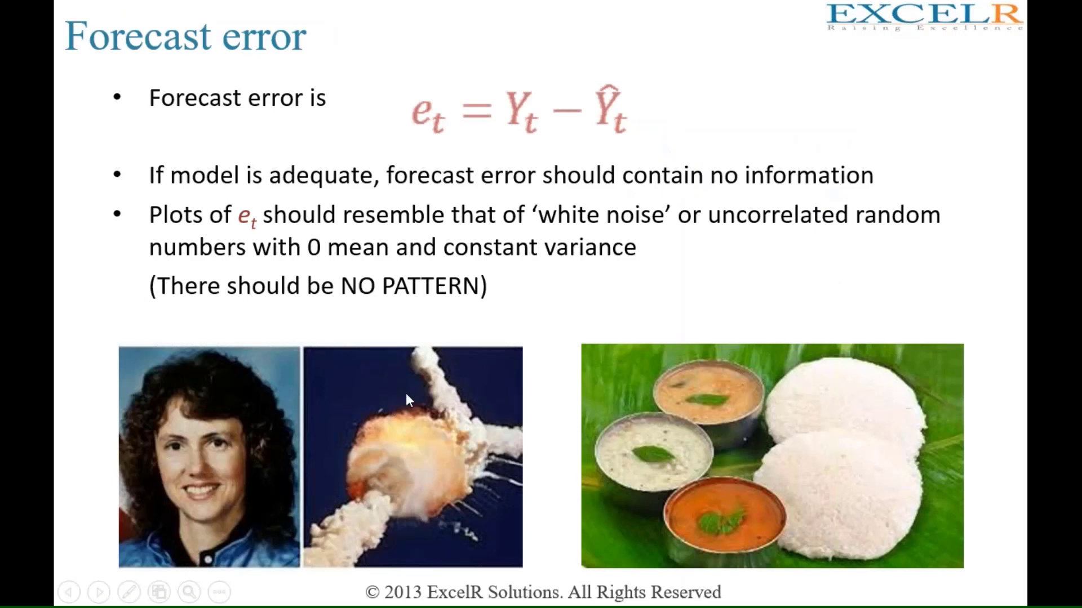
pyautogui.press('Left')
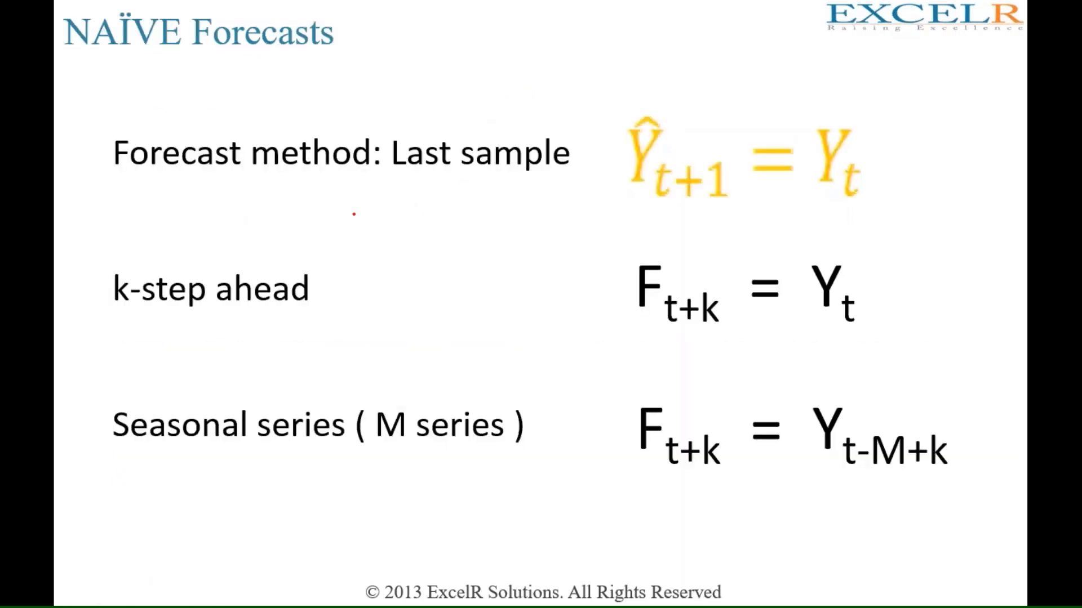